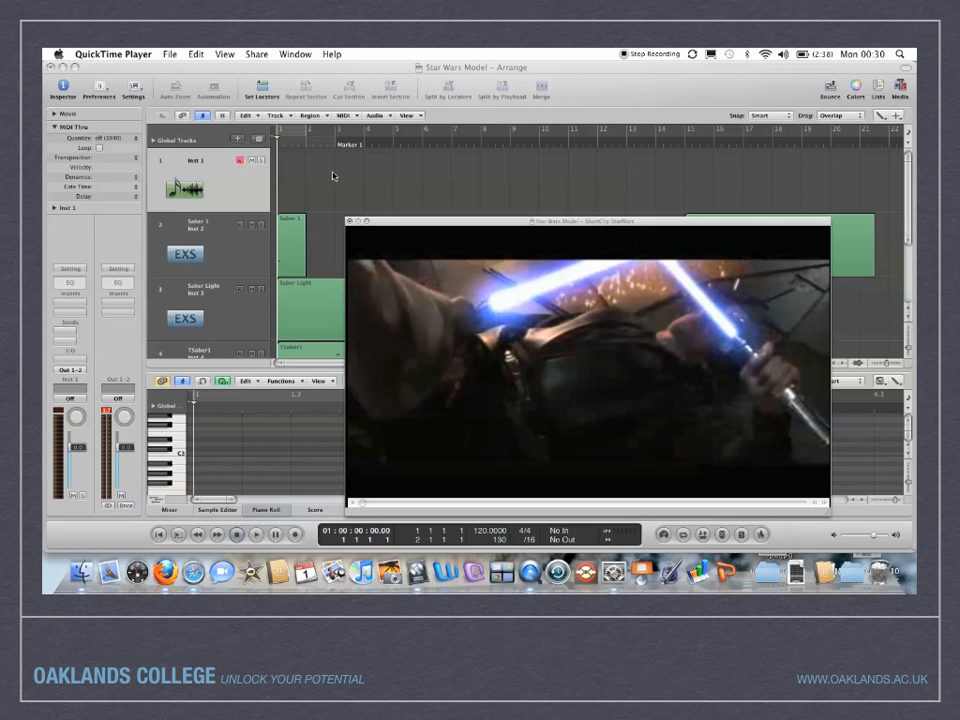
- Create an empty region at bar 2 on the Inst 1 track and play the movie clip, returning to the start
click(327, 179)
key(space)
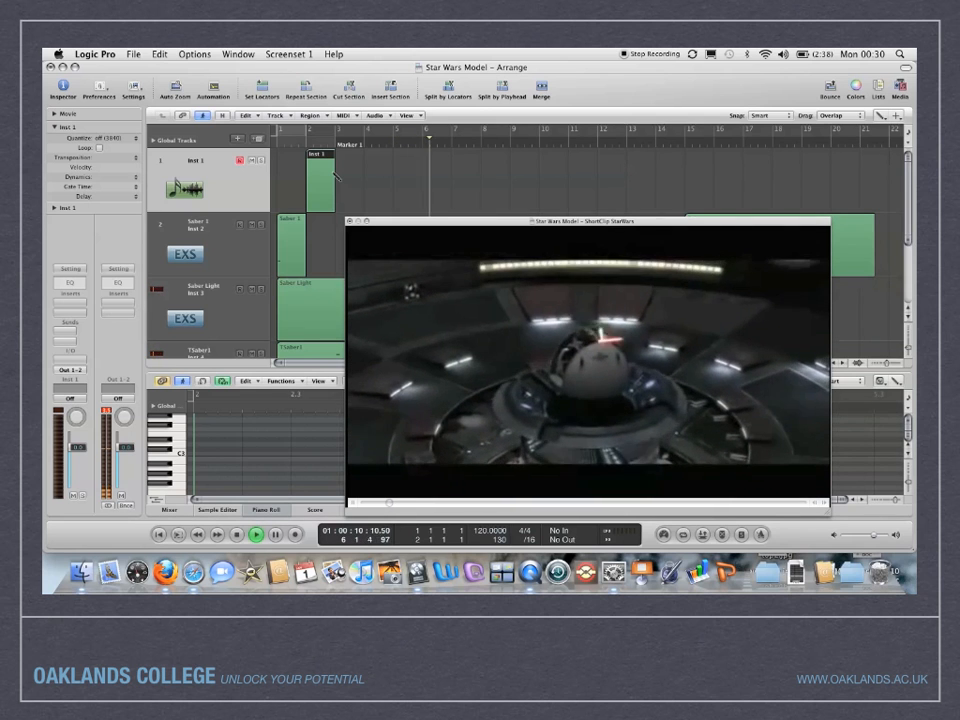
key(space)
key(Return)
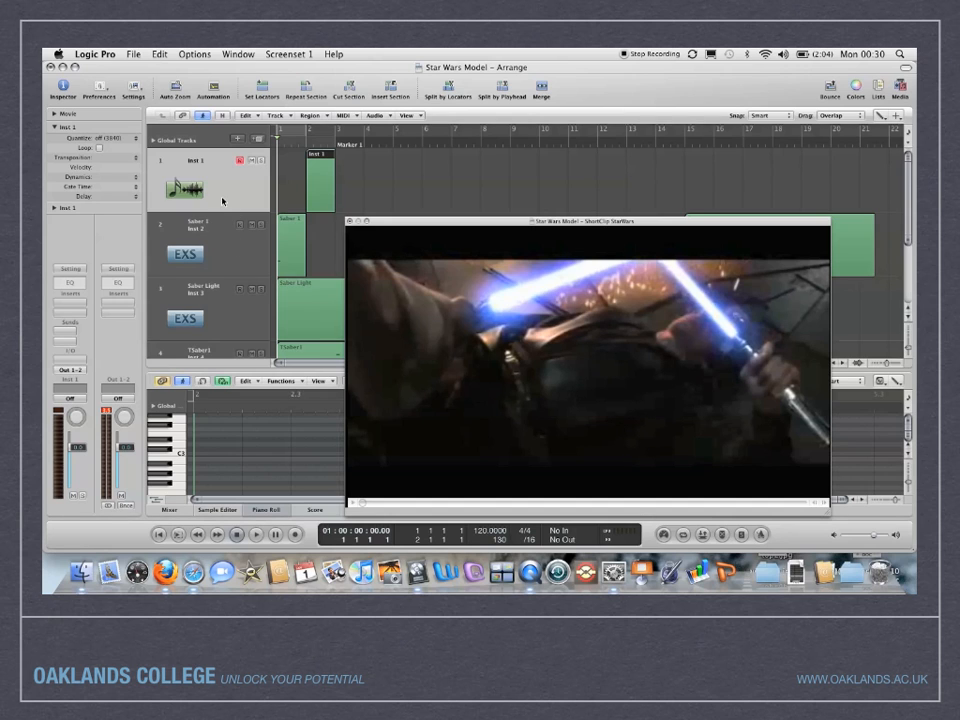
- Insert a stereo EXS24 sampler on the Inst 1 track and open its instrument editor
click(63, 360)
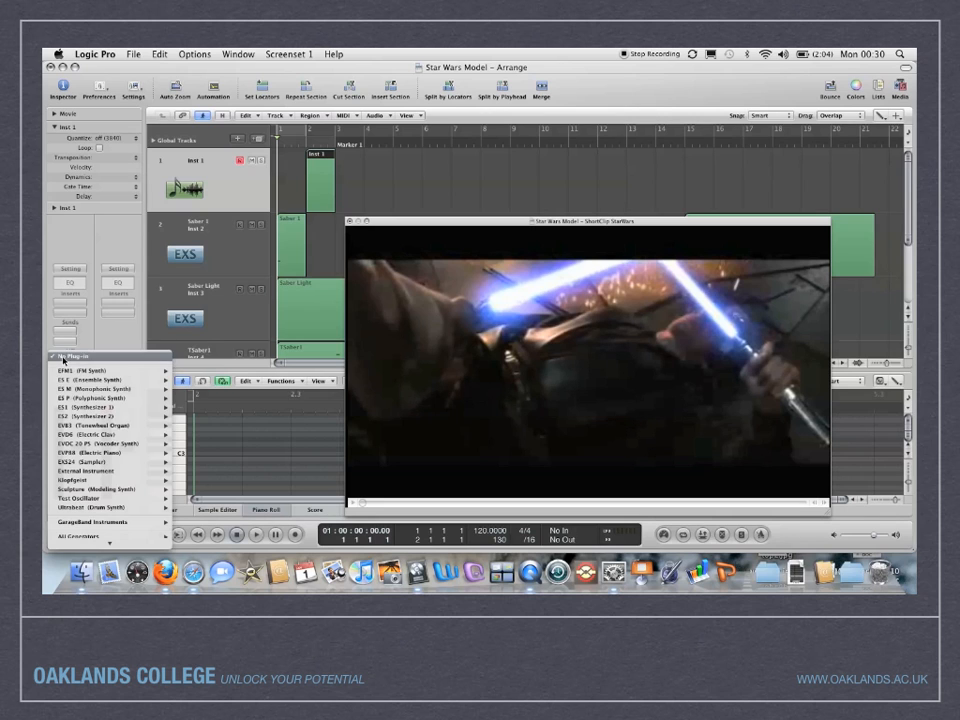
mouse_move(120, 461)
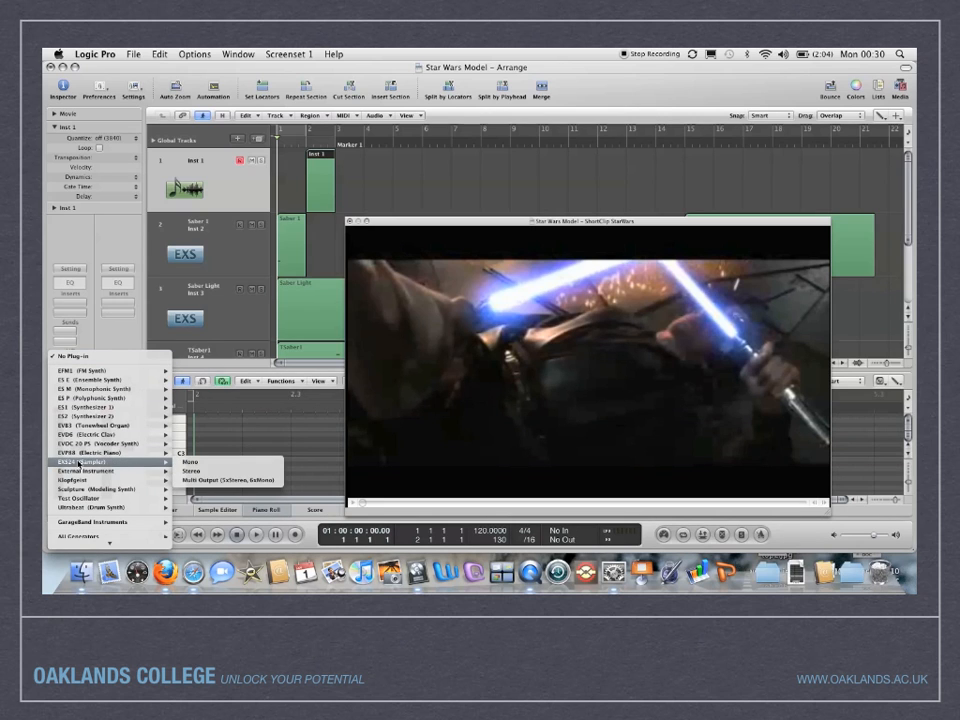
click(184, 471)
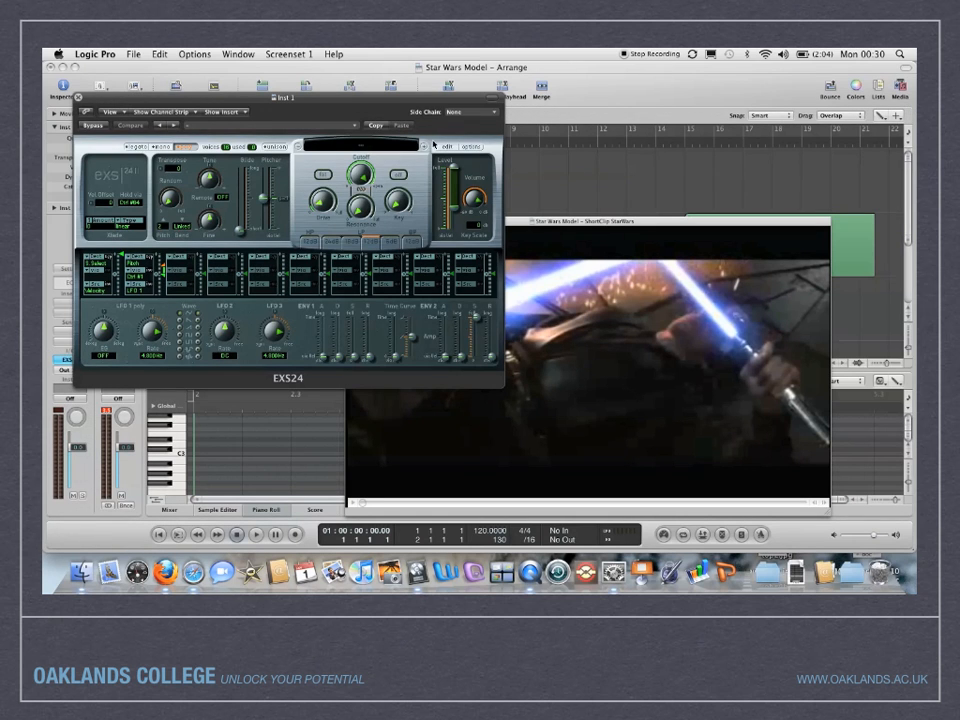
click(441, 148)
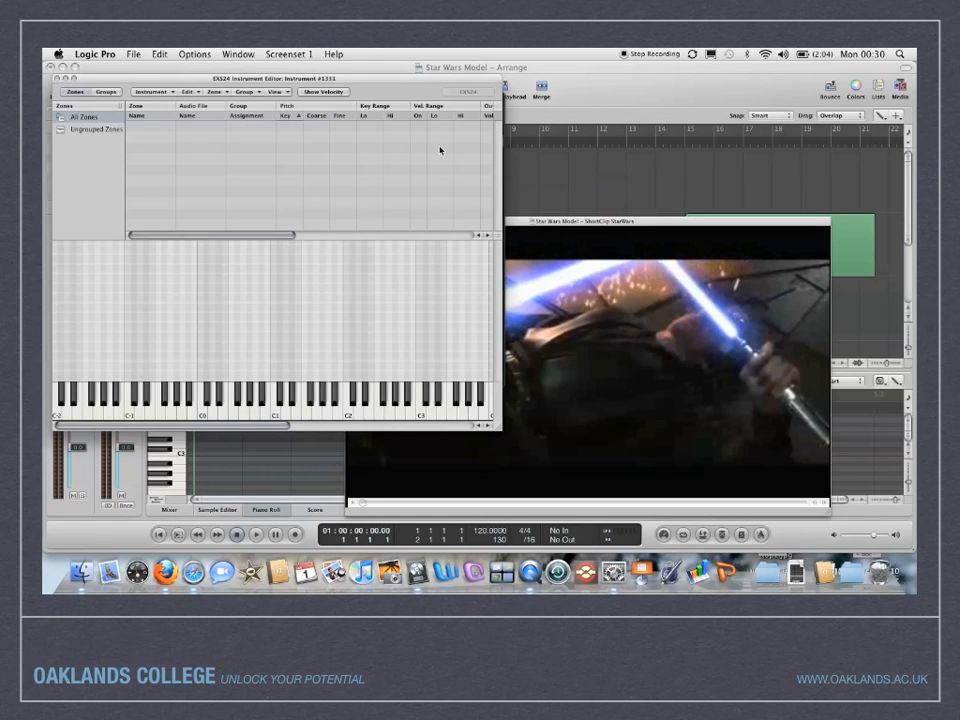
- Load all audio files from the sabersounds folder as multiple samples into the new sampler instrument
click(220, 91)
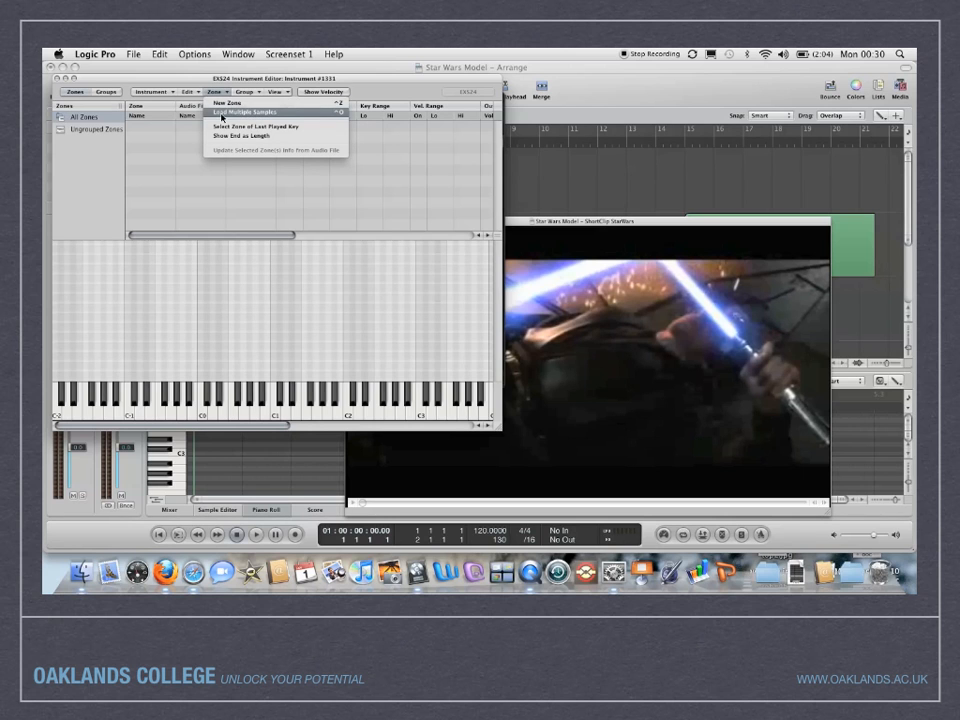
click(221, 115)
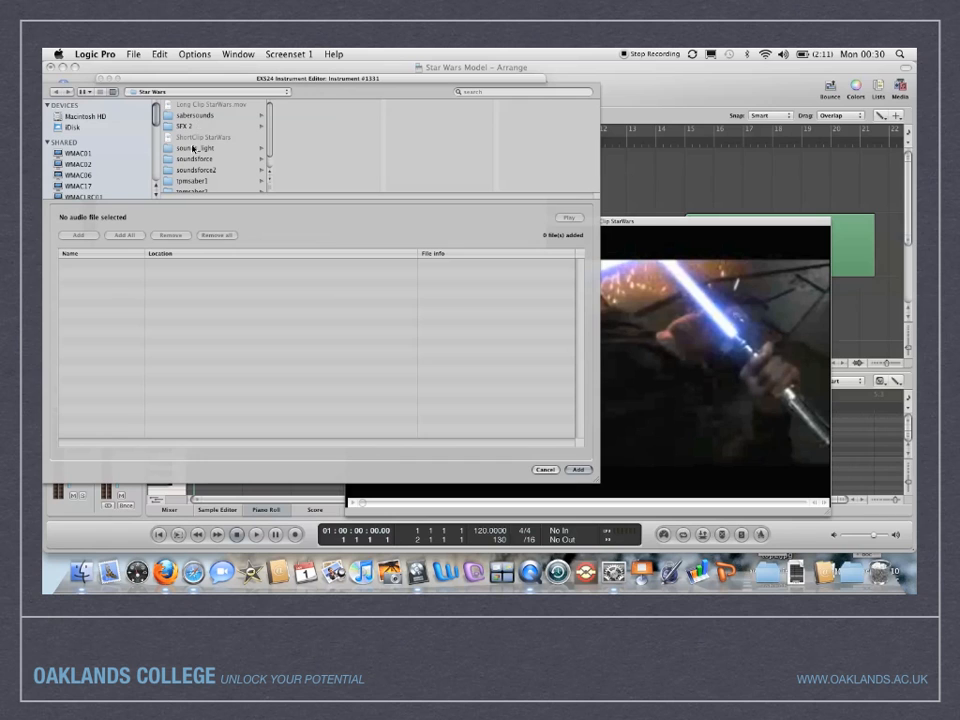
click(194, 118)
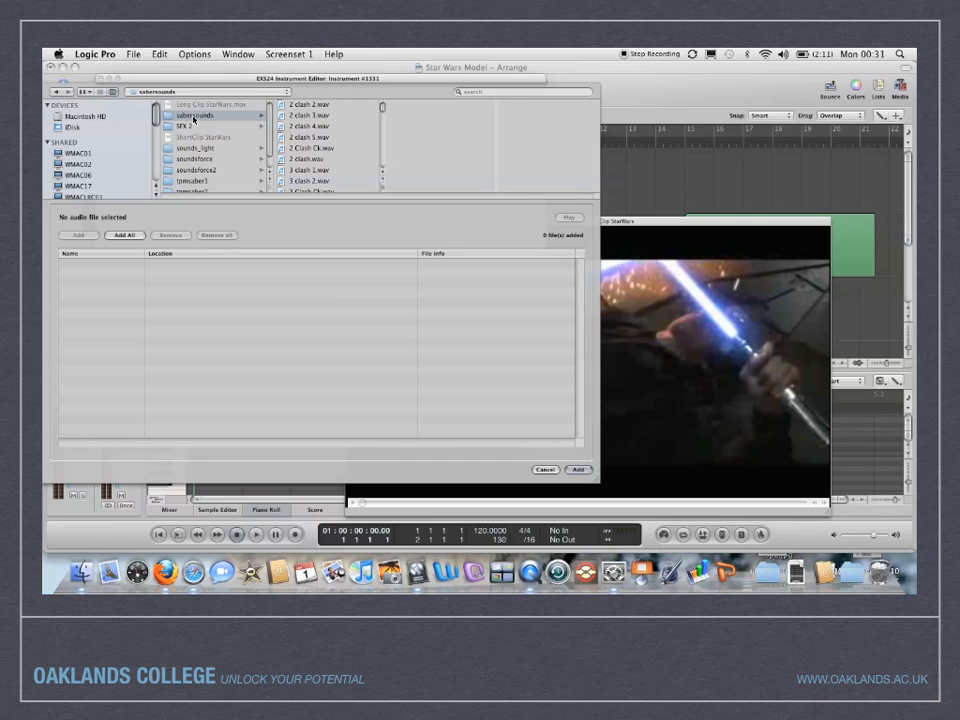
scroll(344, 137, down, 10)
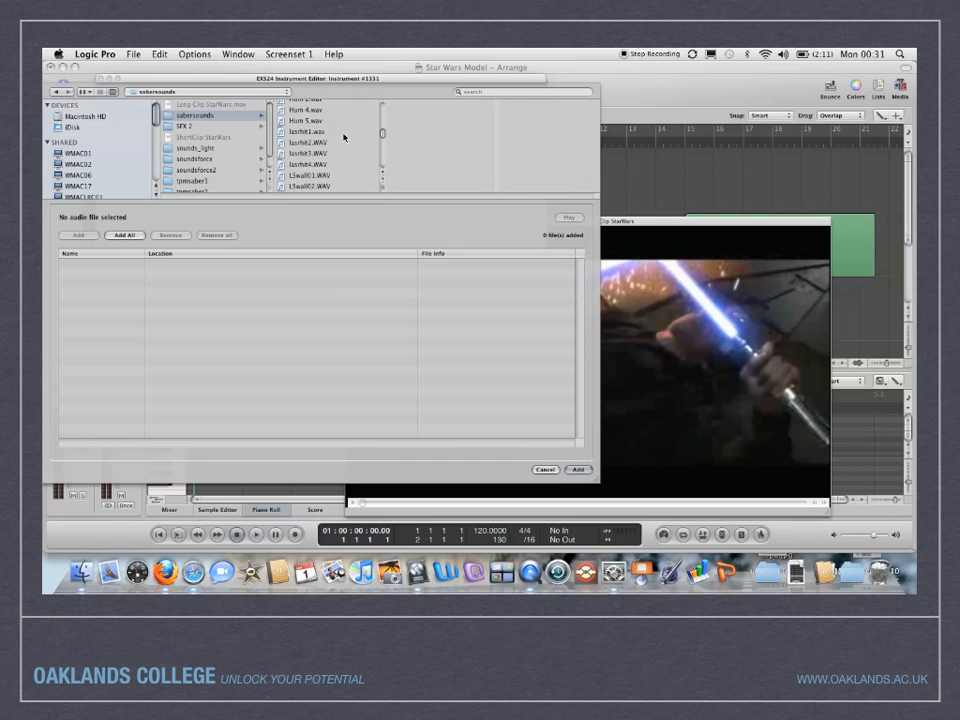
scroll(340, 128, up, 10)
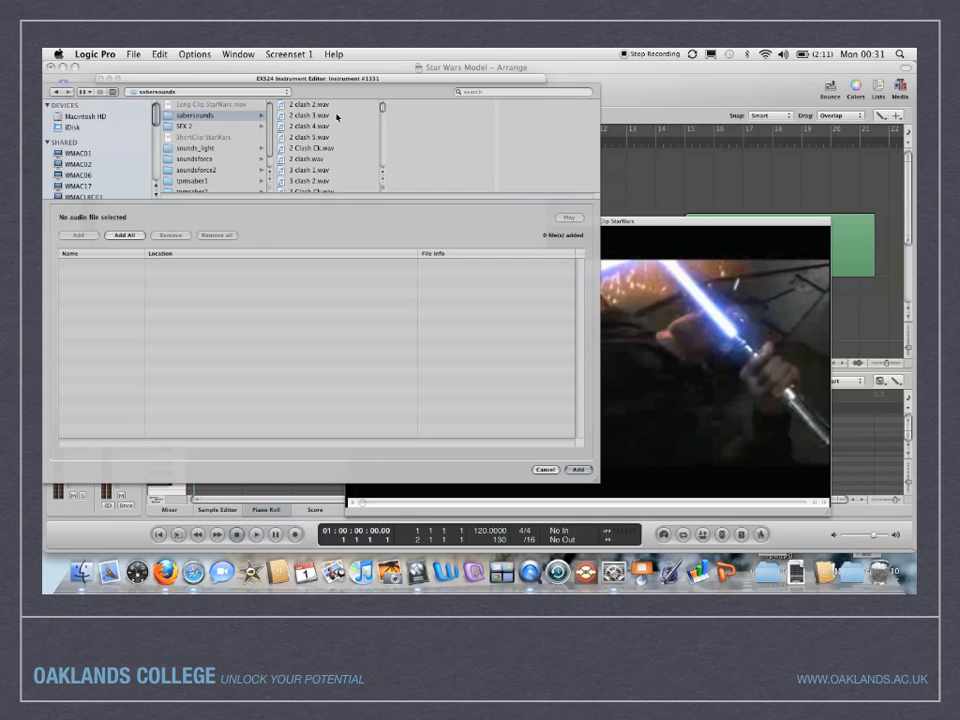
click(343, 105)
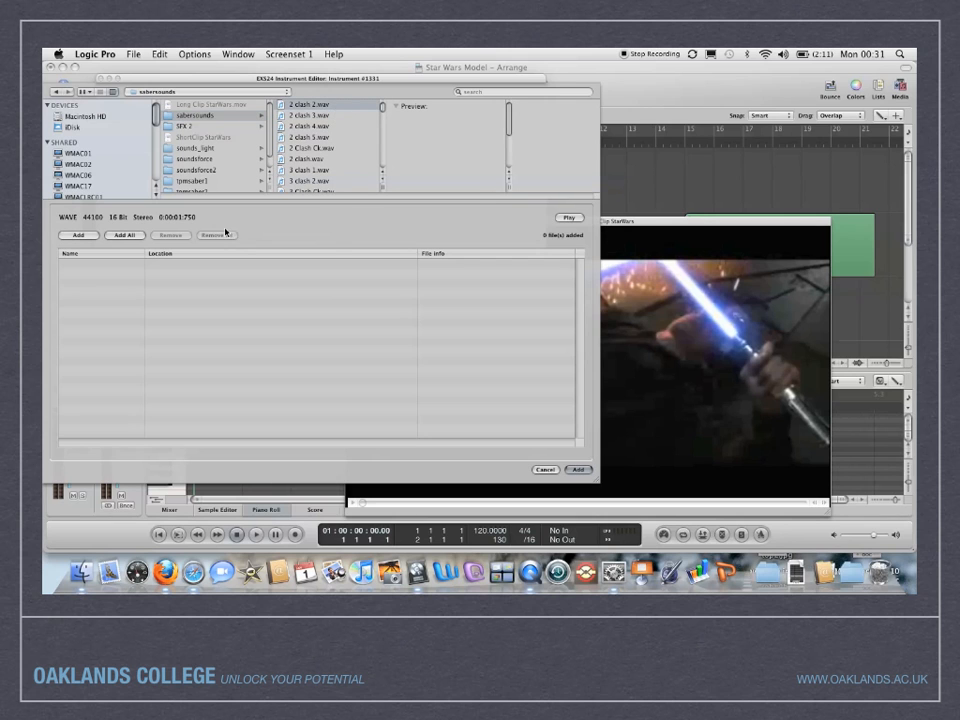
click(125, 235)
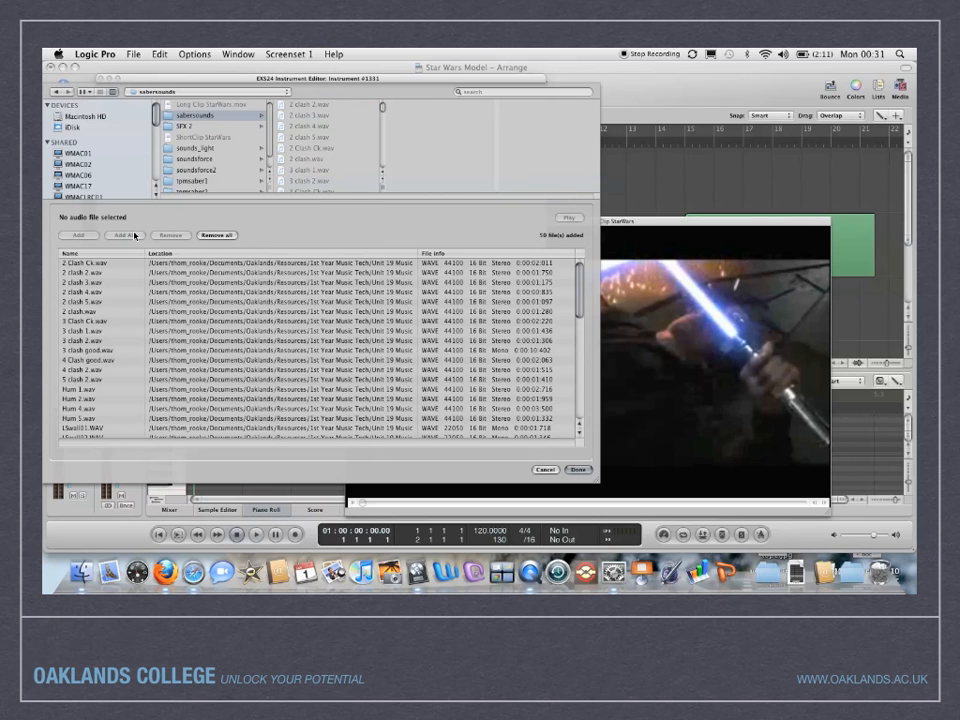
click(578, 470)
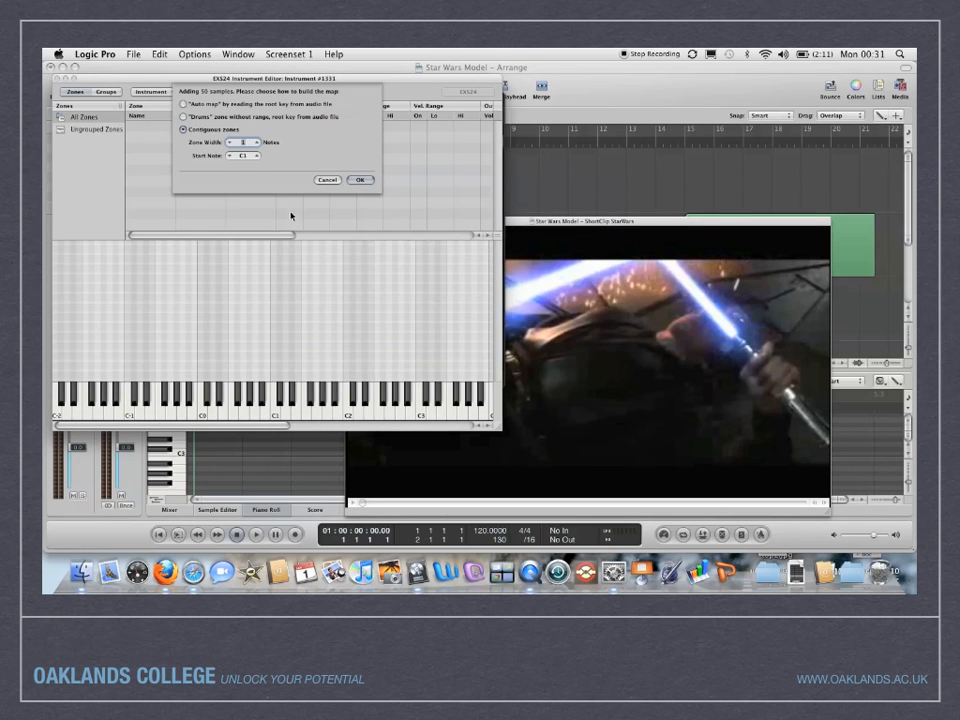
- Map the samples as contiguous zones four notes wide starting at C1, skipping the files that cannot be read
click(257, 144)
click(257, 144)
click(366, 184)
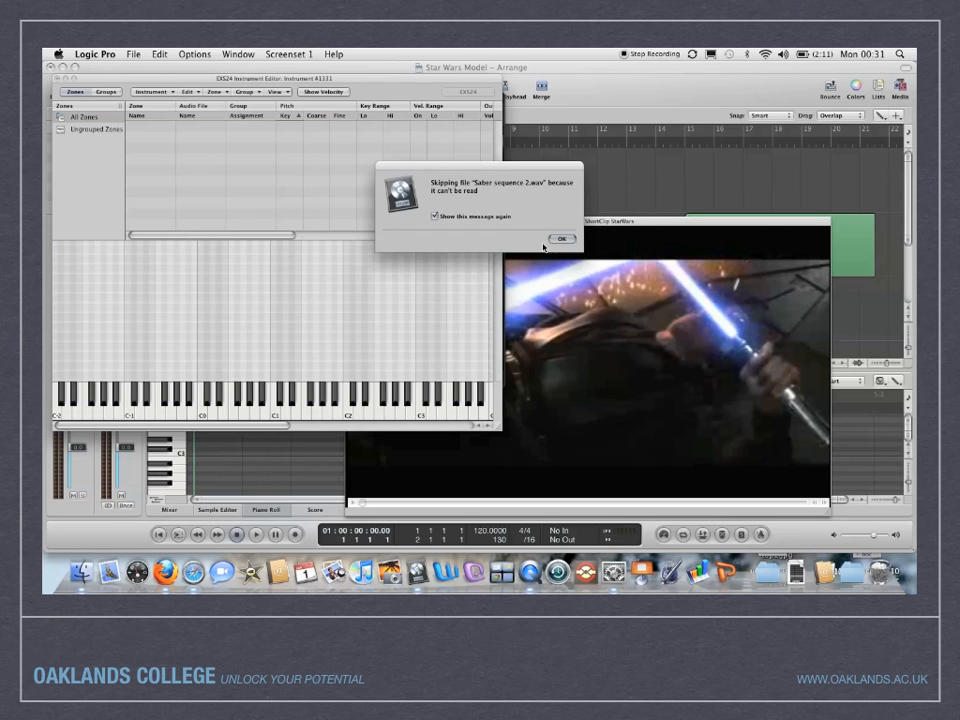
click(560, 238)
click(561, 241)
click(561, 241)
click(561, 240)
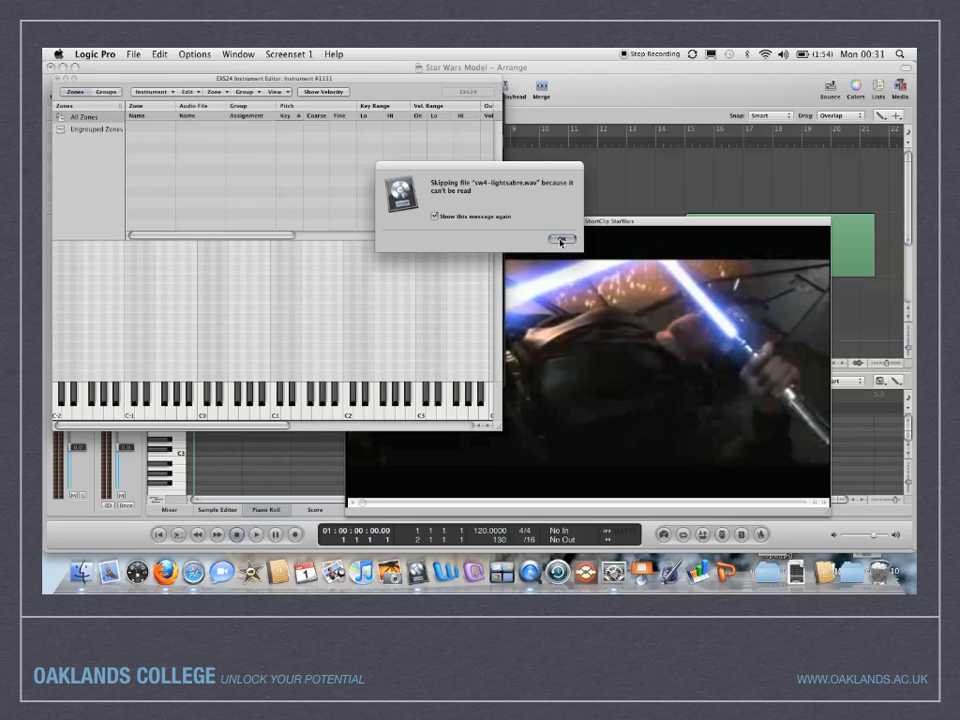
click(561, 240)
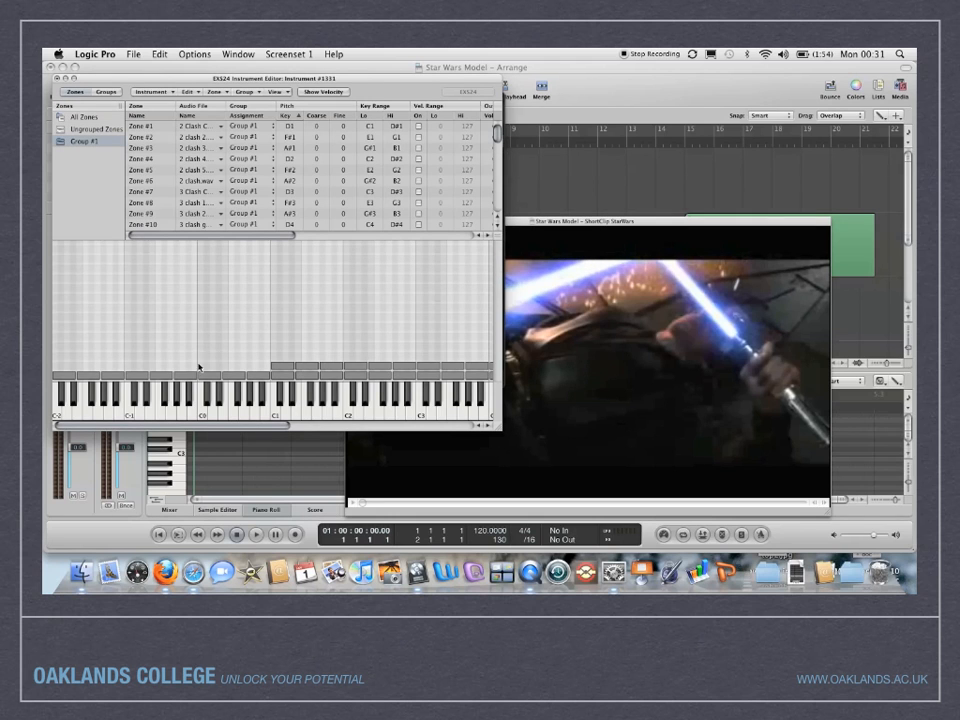
- Audition a mapped sample near C0 and examine how the zones are spread across the editor's keyboard
scroll(177, 388, up, 2)
scroll(177, 388, down, 2)
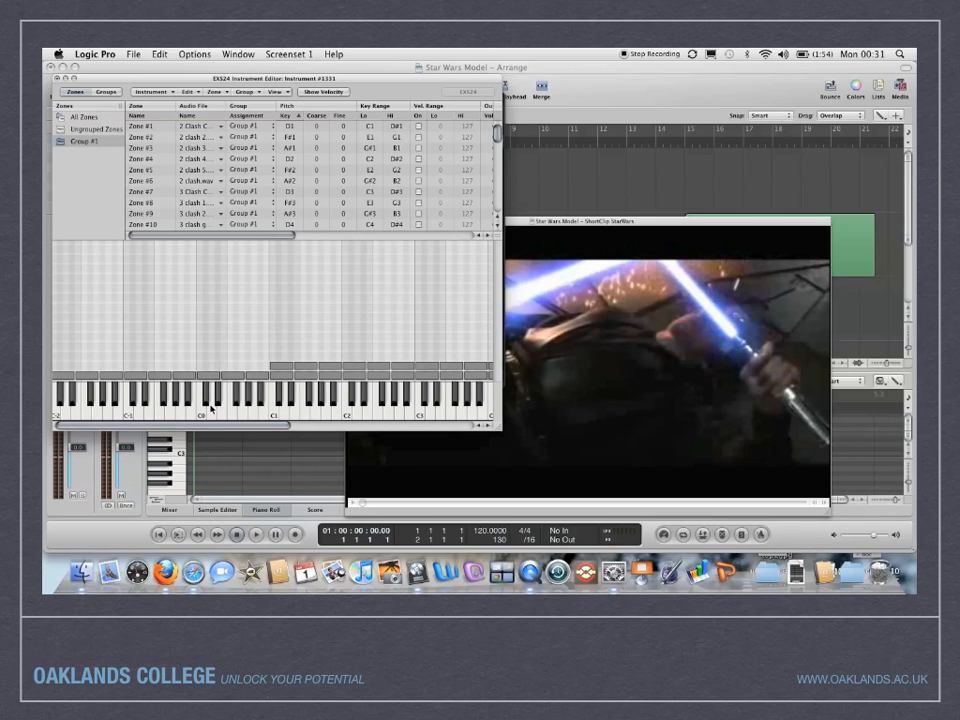
click(203, 417)
scroll(238, 355, right, 10)
scroll(238, 355, right, 1)
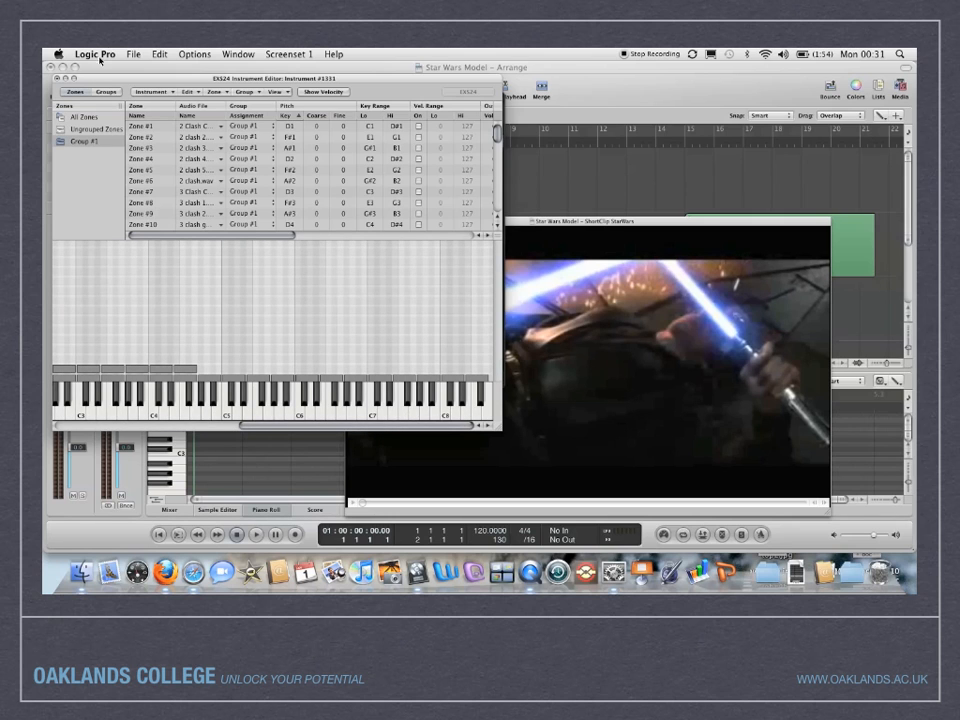
- Save the sampler instrument as Sounds Saber2 and close the instrument editor and the EXS24 window
click(56, 78)
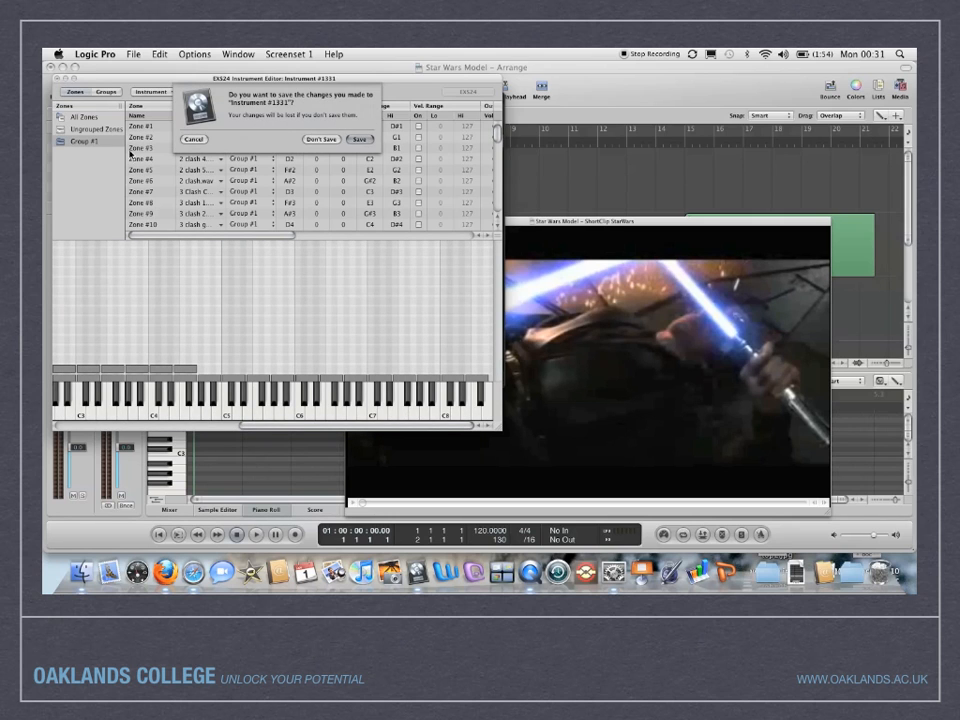
click(195, 140)
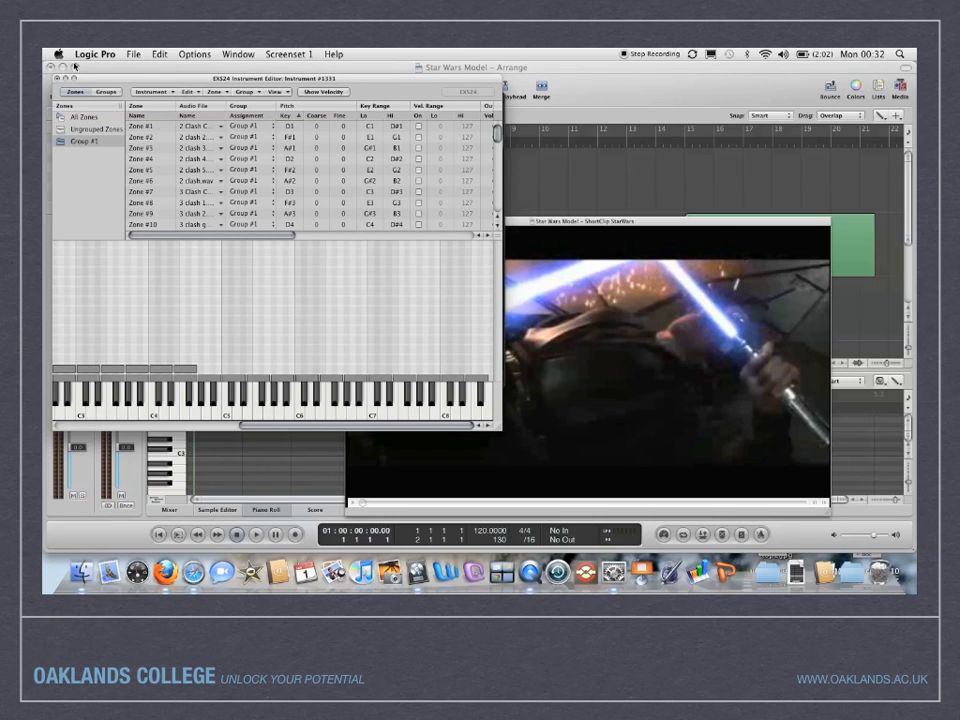
click(136, 91)
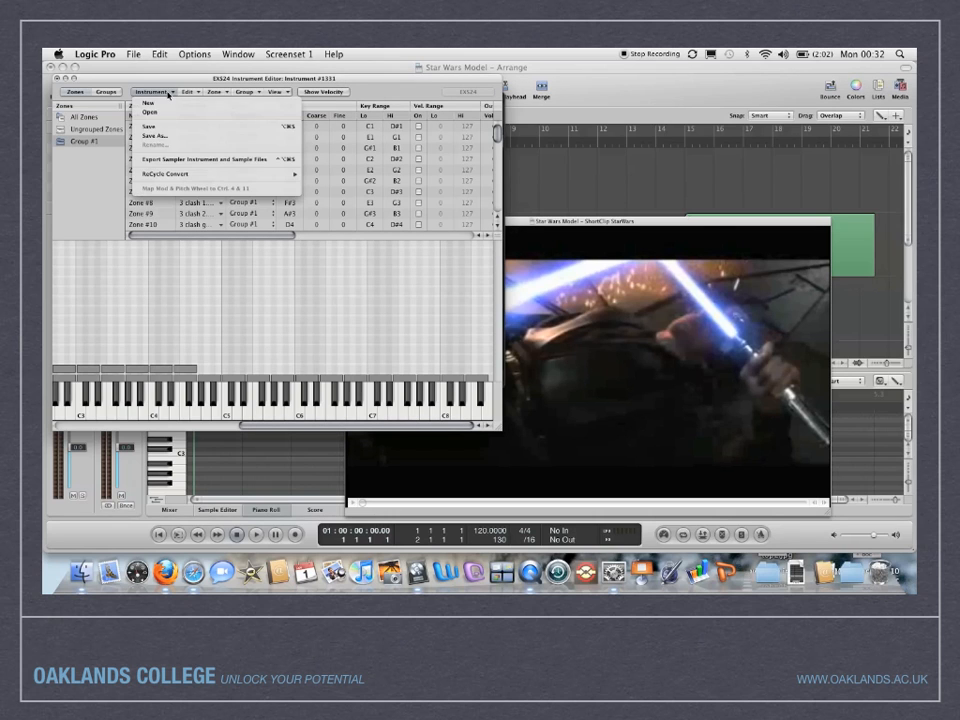
click(172, 144)
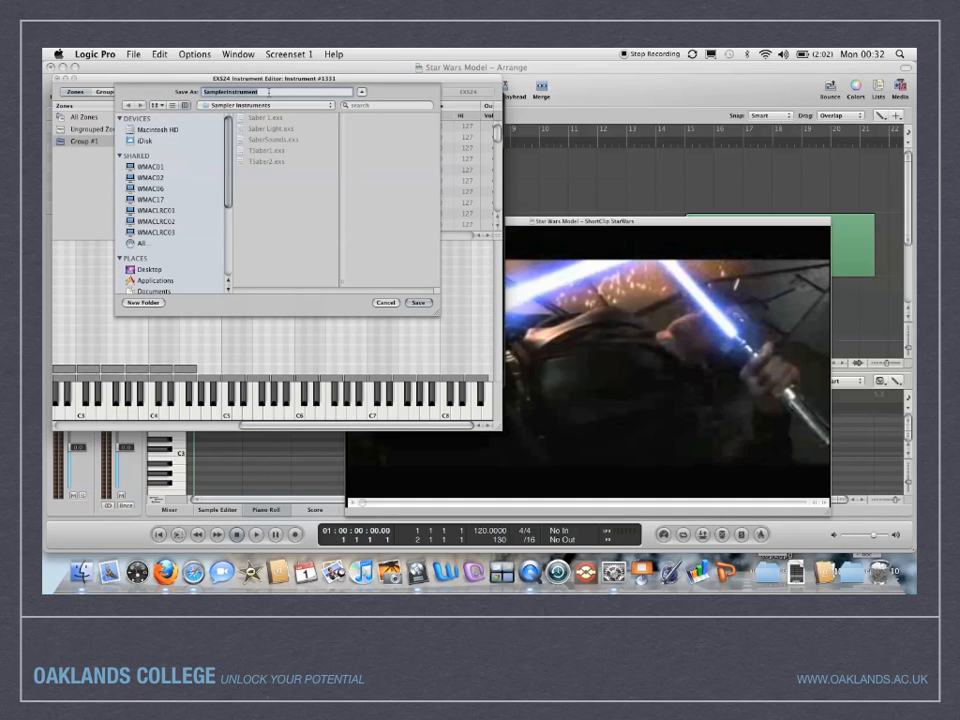
text(Saunds Saber2)
key(Return)
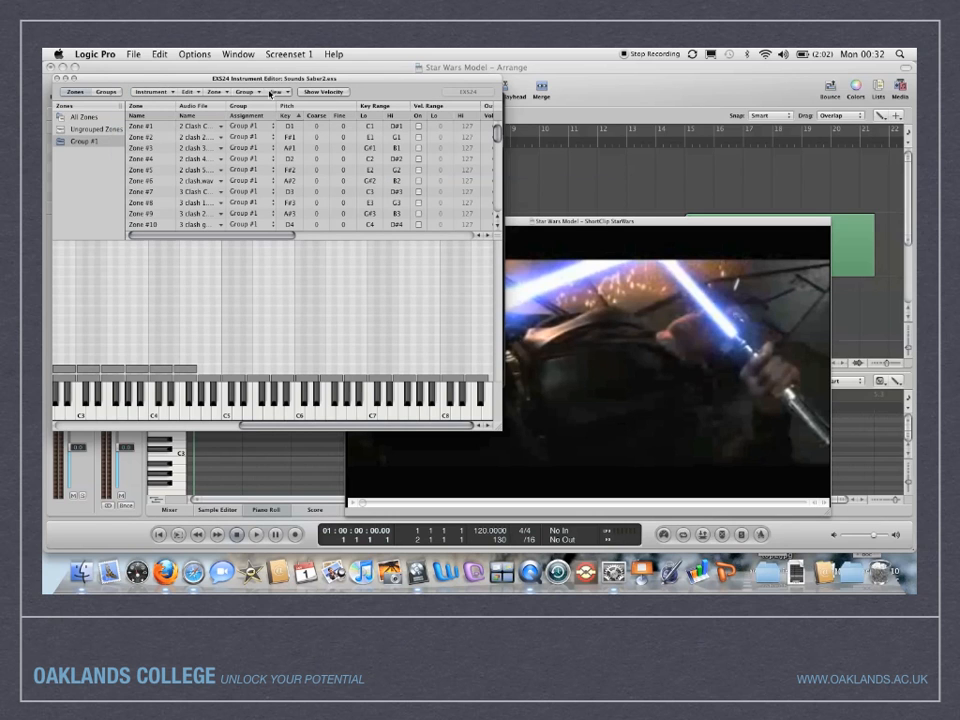
click(57, 77)
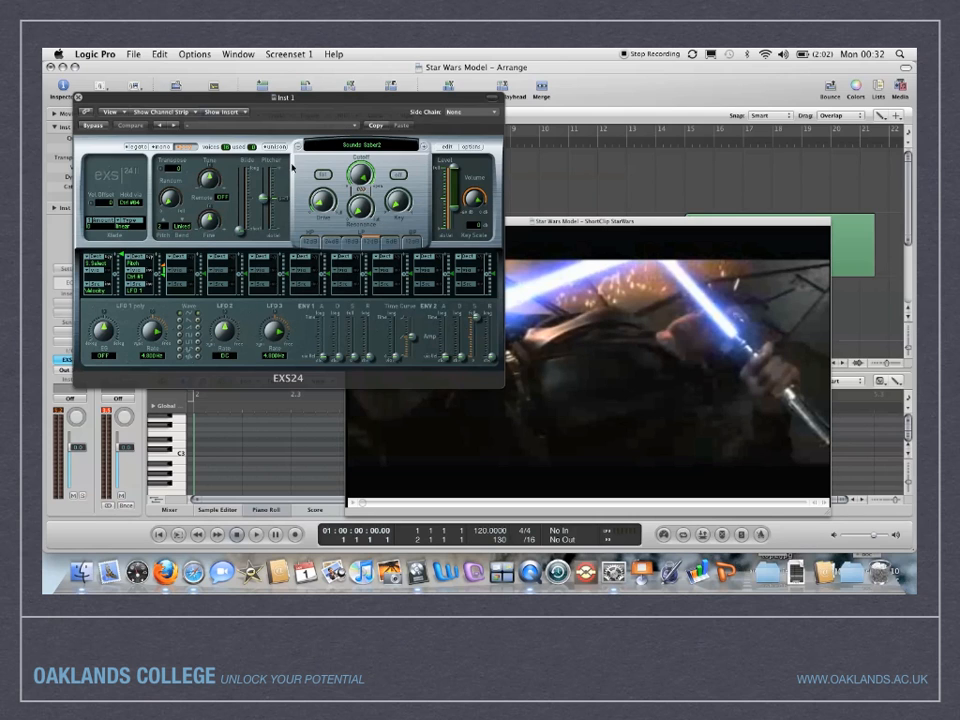
click(78, 97)
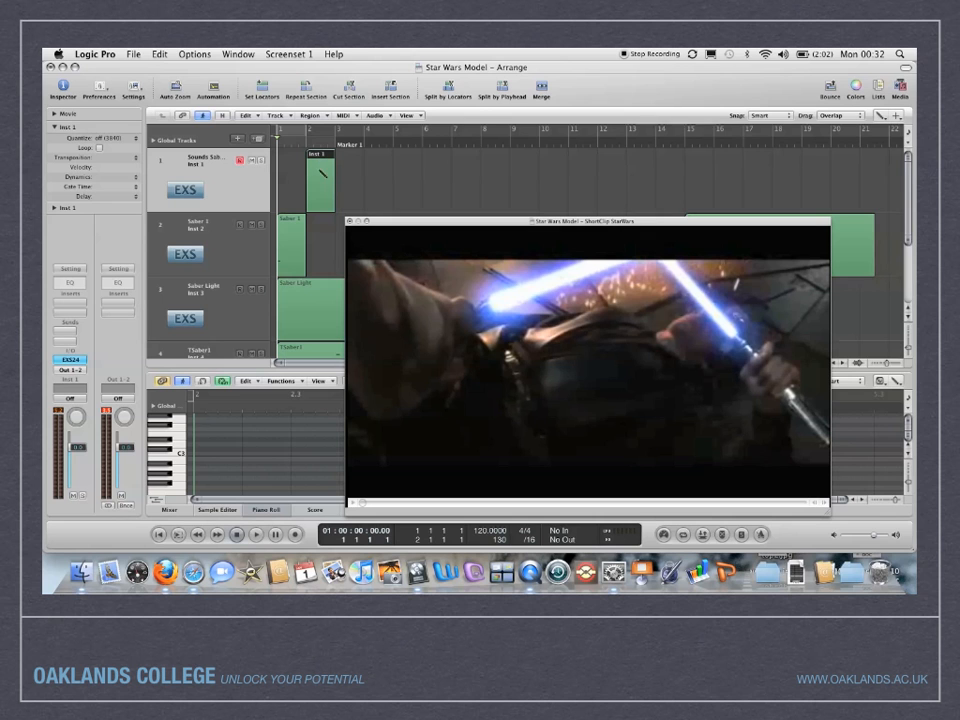
- Move the Inst 1 region to bar 22 and audition the new instrument's samples at C3 and in a lower octave
drag(320, 157, 862, 163)
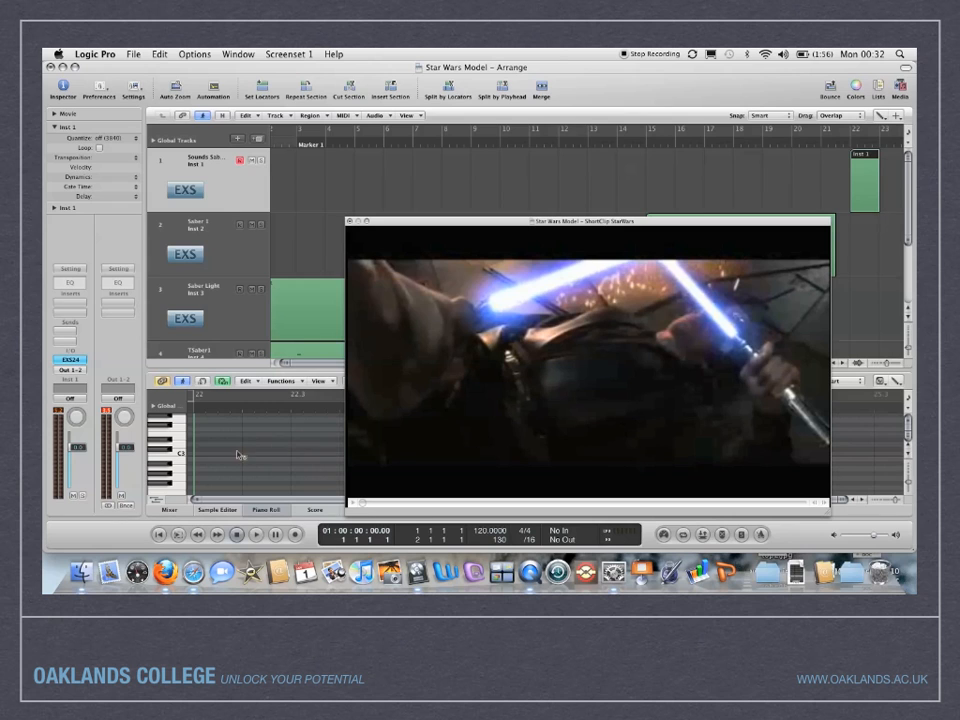
click(178, 454)
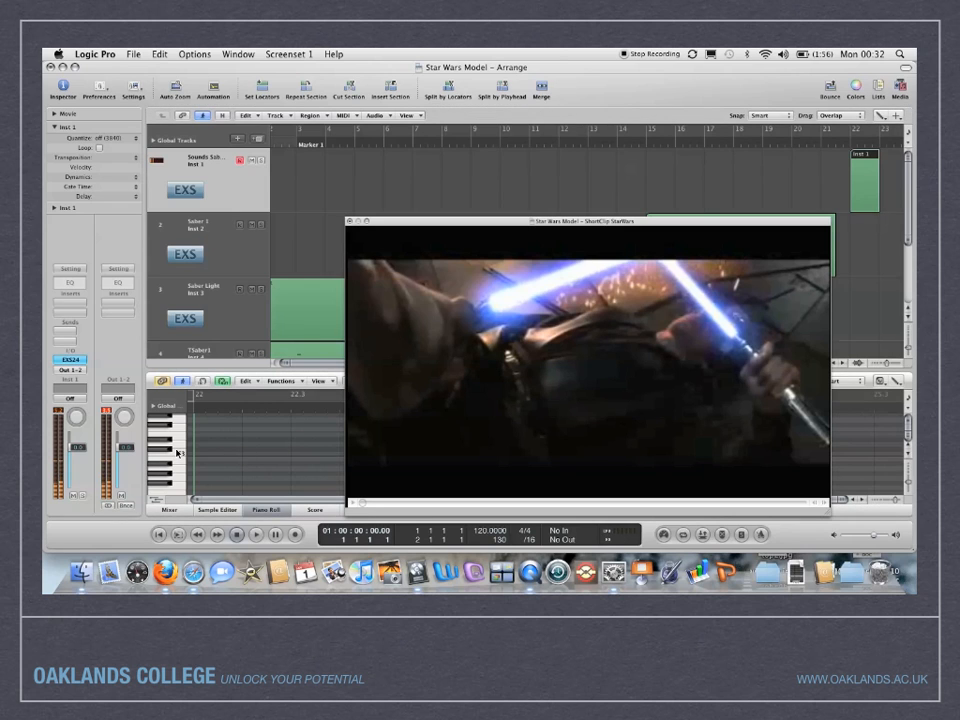
scroll(177, 454, down, 10)
click(177, 454)
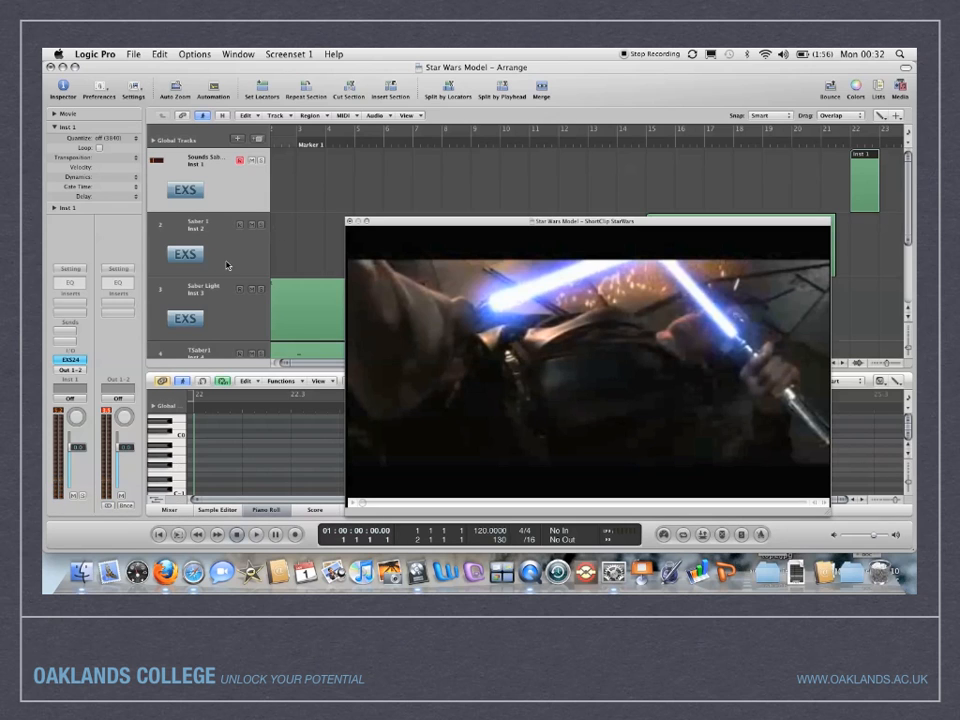
- Create an empty region at bar 19 on the TSaber1 track and audition its sampler sounds on the piano roll keyboard
scroll(226, 268, down, 3)
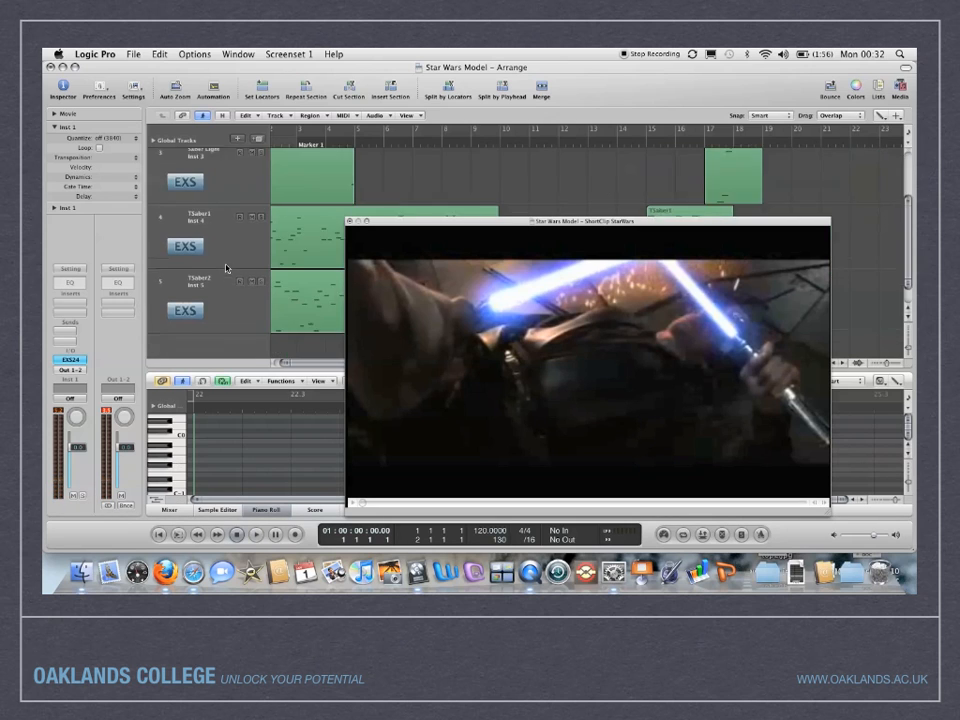
click(778, 204)
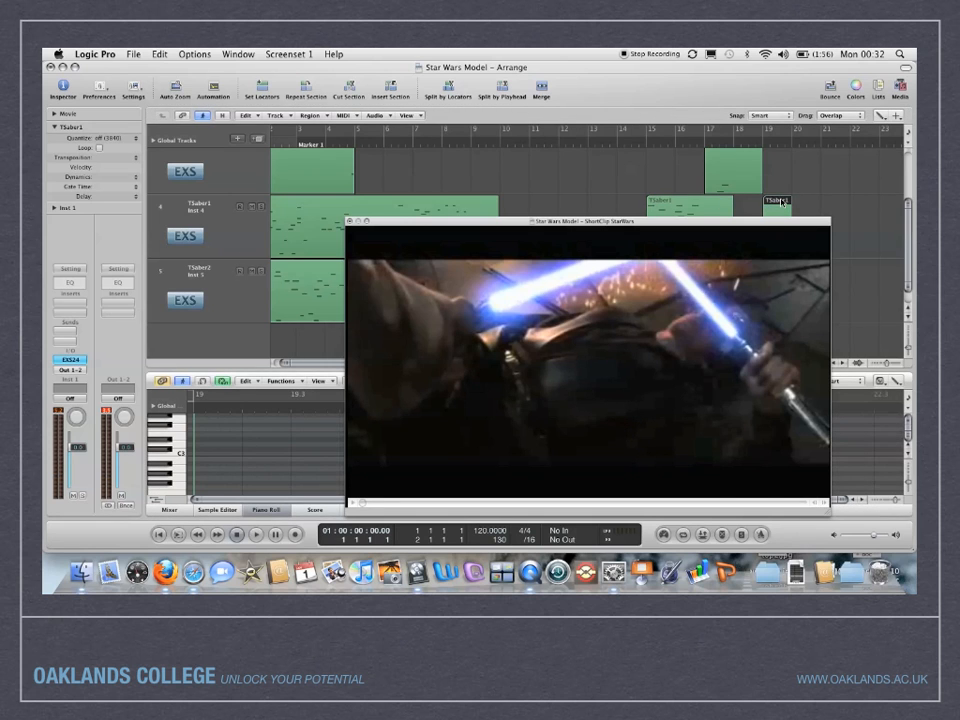
click(184, 455)
scroll(178, 469, down, 3)
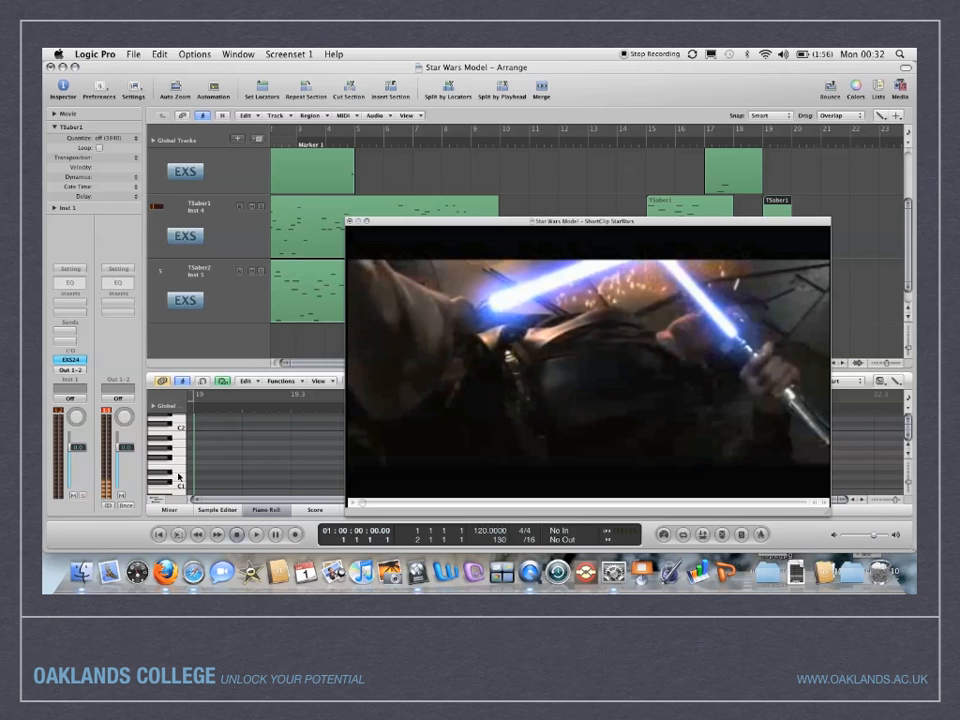
scroll(180, 478, down, 2)
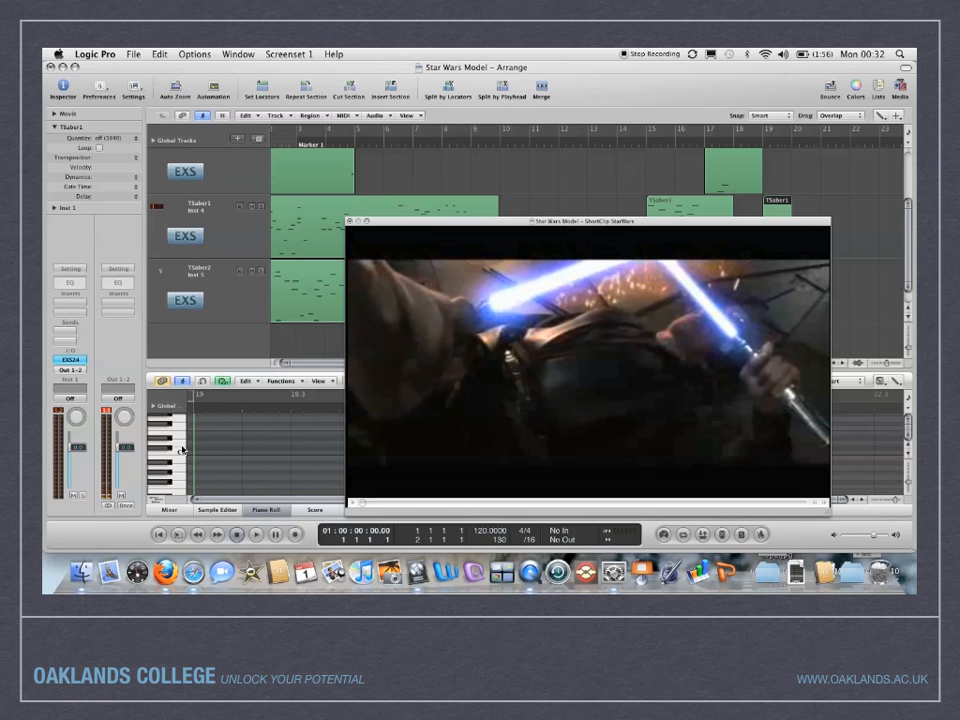
- Play the clip around bar 18 and extend the TSaber1 region that starts at bar 15 to about bar 20
drag(761, 143, 331, 110)
key(space)
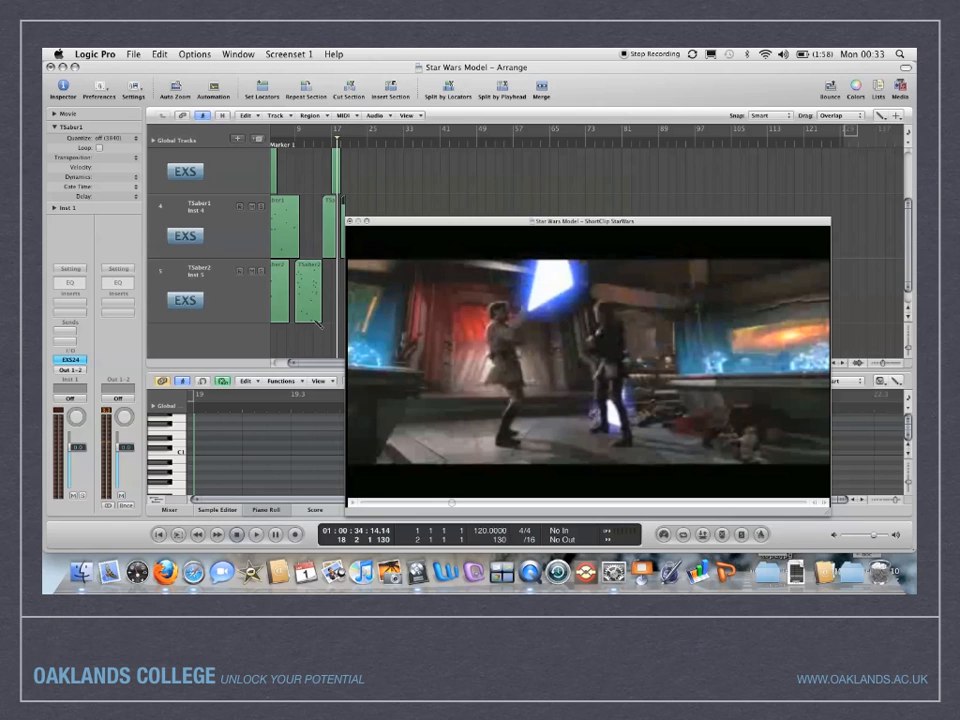
click(343, 204)
drag(332, 253, 354, 254)
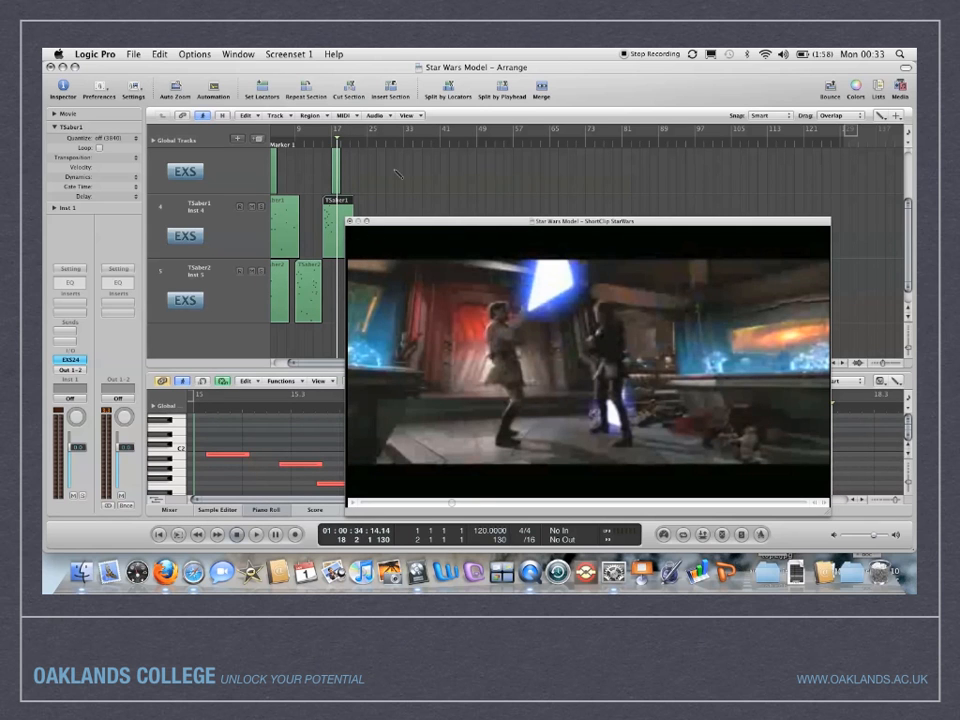
- Move the movie window clear of the piano roll and draw a low note in the TSaber1 region, placing it at bar 18 just below C1
drag(404, 221, 448, 72)
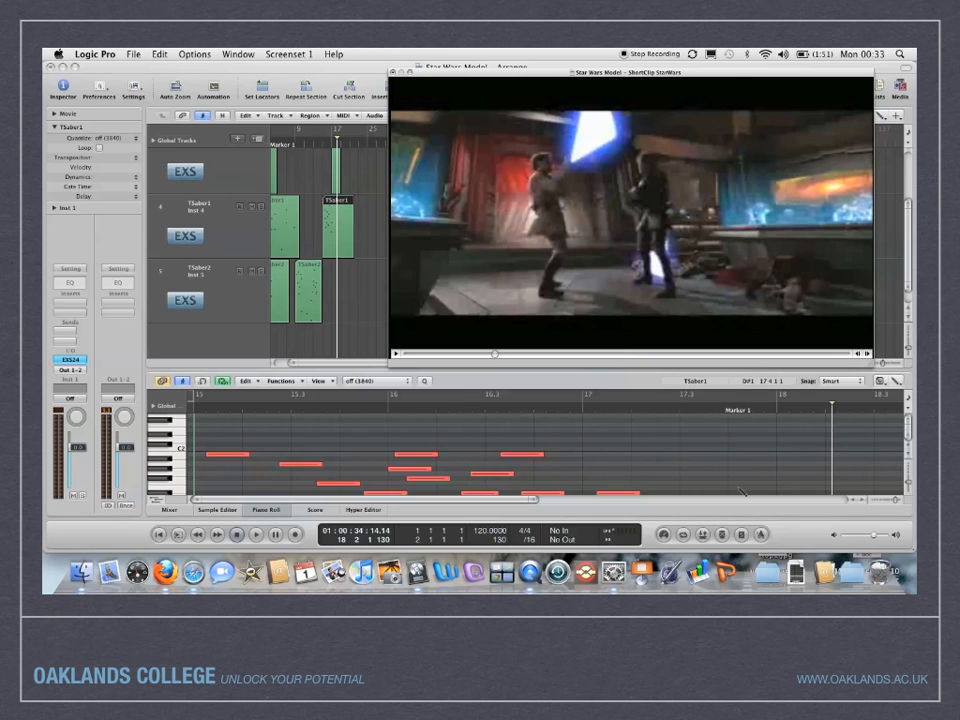
scroll(739, 484, down, 3)
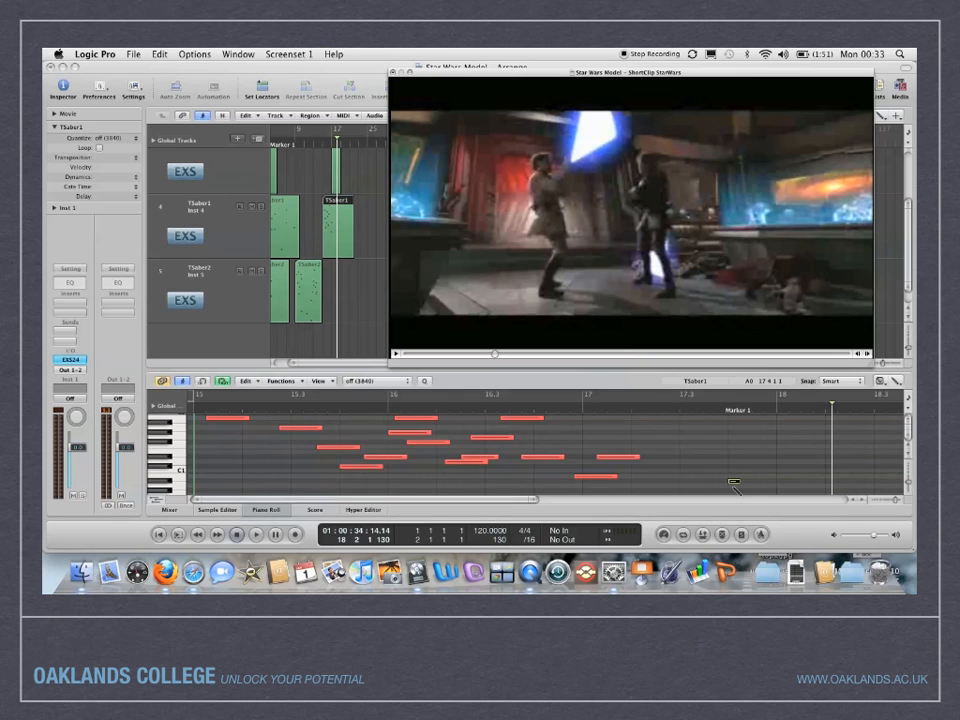
click(733, 479)
drag(734, 479, 784, 471)
click(767, 476)
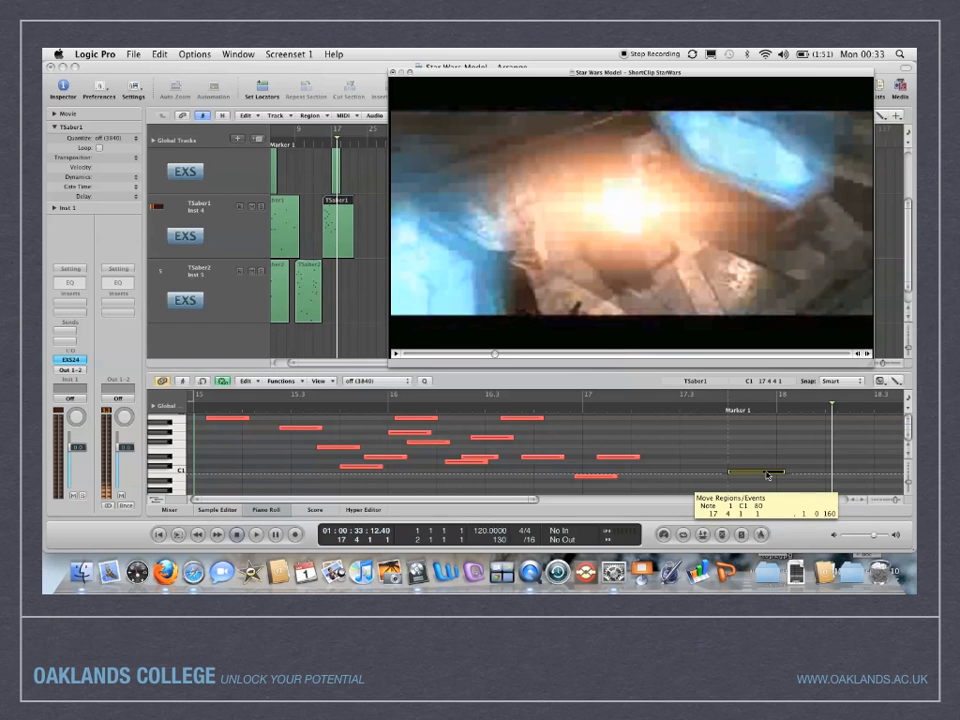
drag(767, 476, 820, 485)
- Play the clip from just before bar 18 to check the new note's sound against the picture
right_click(771, 413)
click(770, 413)
key(space)
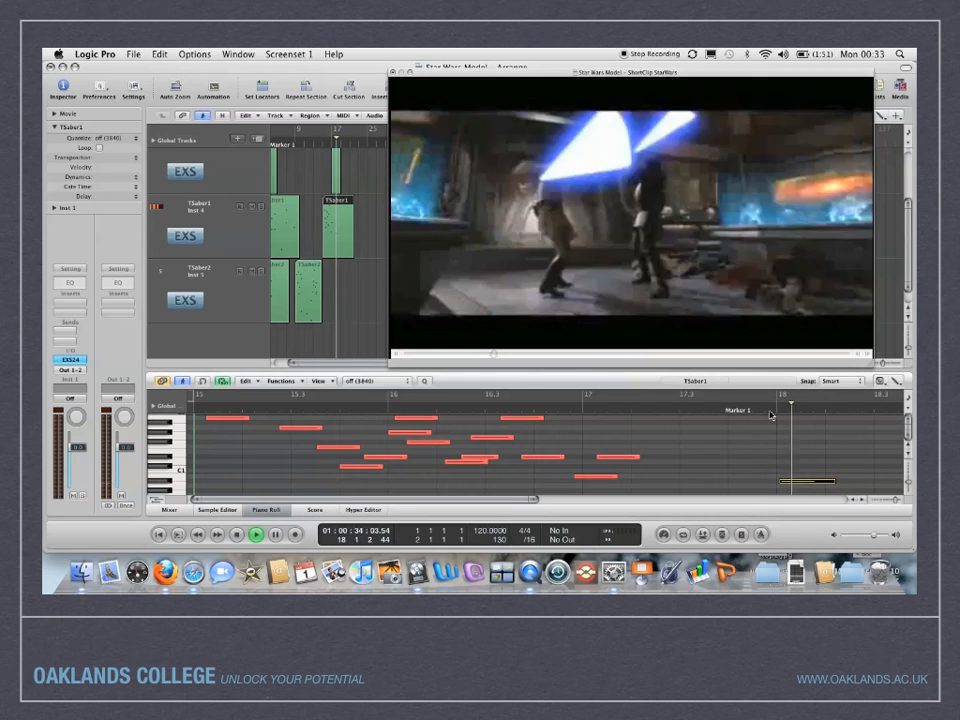
key(space)
scroll(611, 434, left, 10)
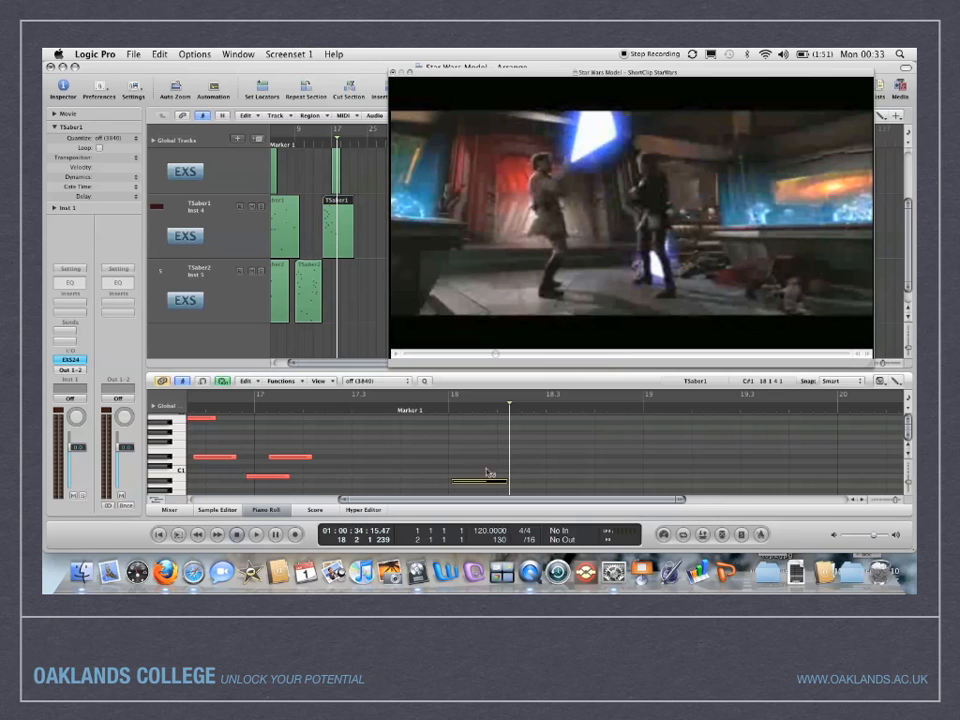
- Raise the pitch of the note at bar 18 to C#1 and play the clip with it
drag(472, 483, 464, 474)
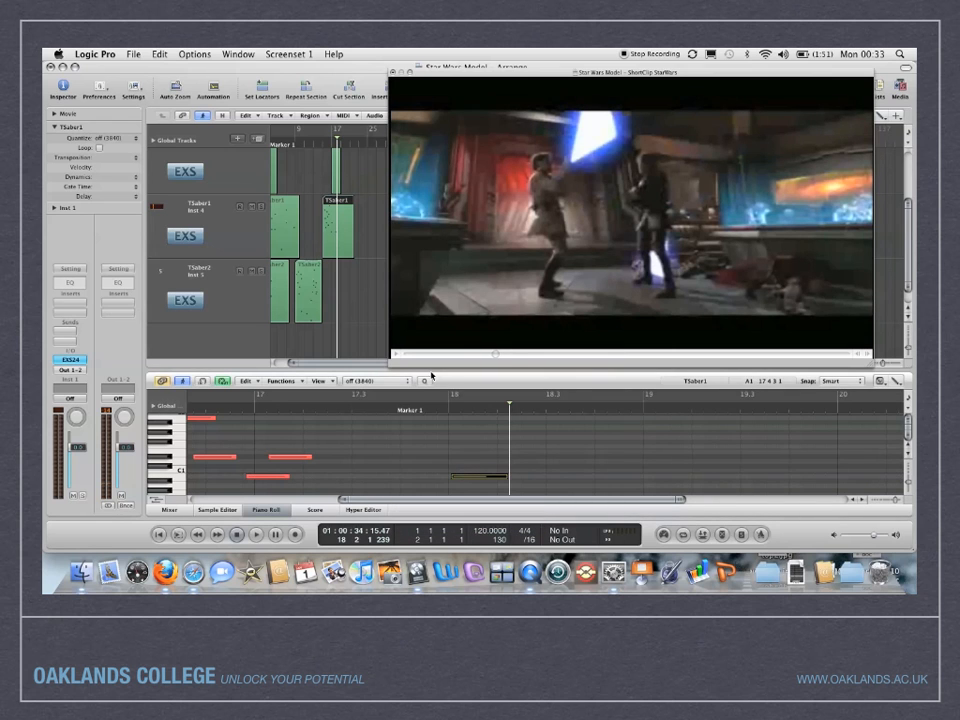
right_click(475, 473)
click(470, 480)
drag(470, 480, 468, 470)
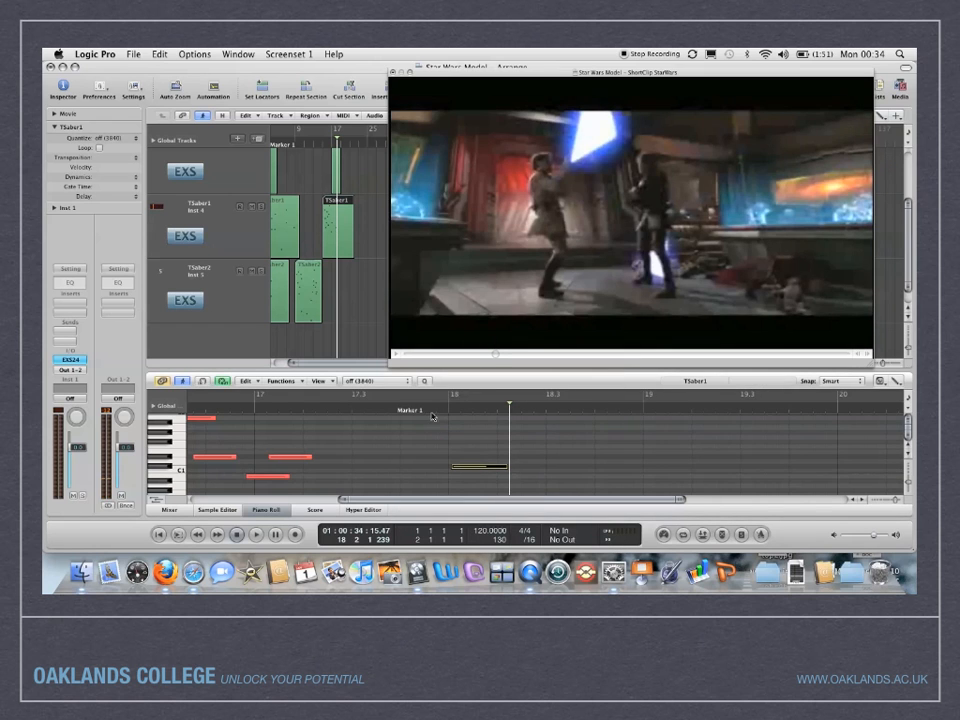
key(space)
key(space)
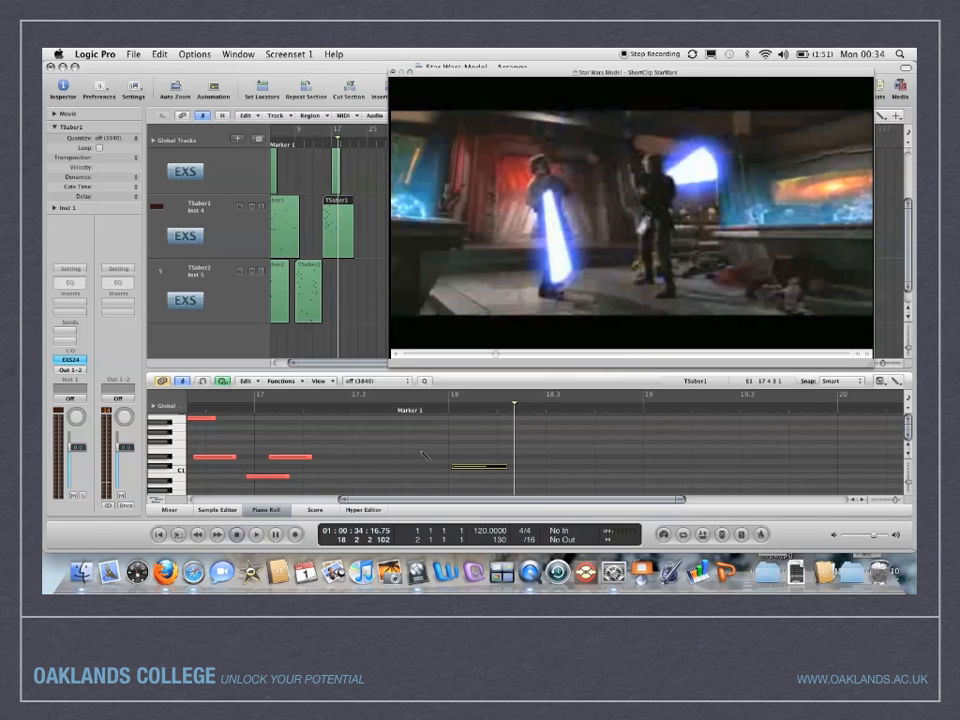
- Add a D1 note at beat 4 of bar 17 and a C1 note half a beat after it, and play the passage
click(398, 457)
drag(405, 463, 432, 473)
click(428, 467)
key(space)
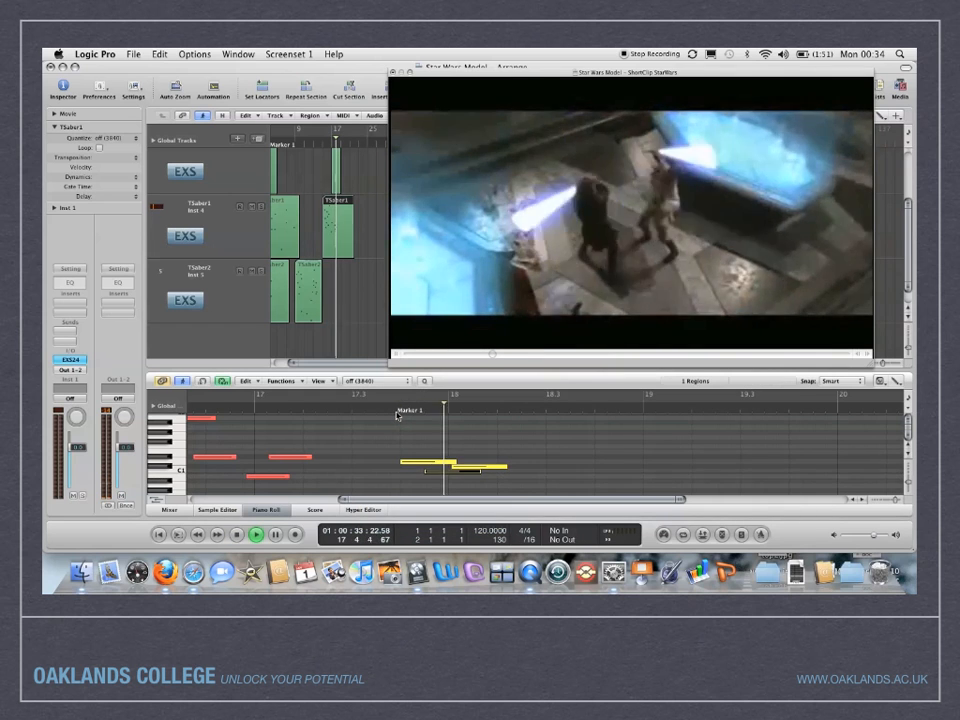
- Add two D1 notes in the first half of bar 18 and an F1 note shortly before bar 19, and audition the D1 note in bar 17
click(512, 462)
click(485, 463)
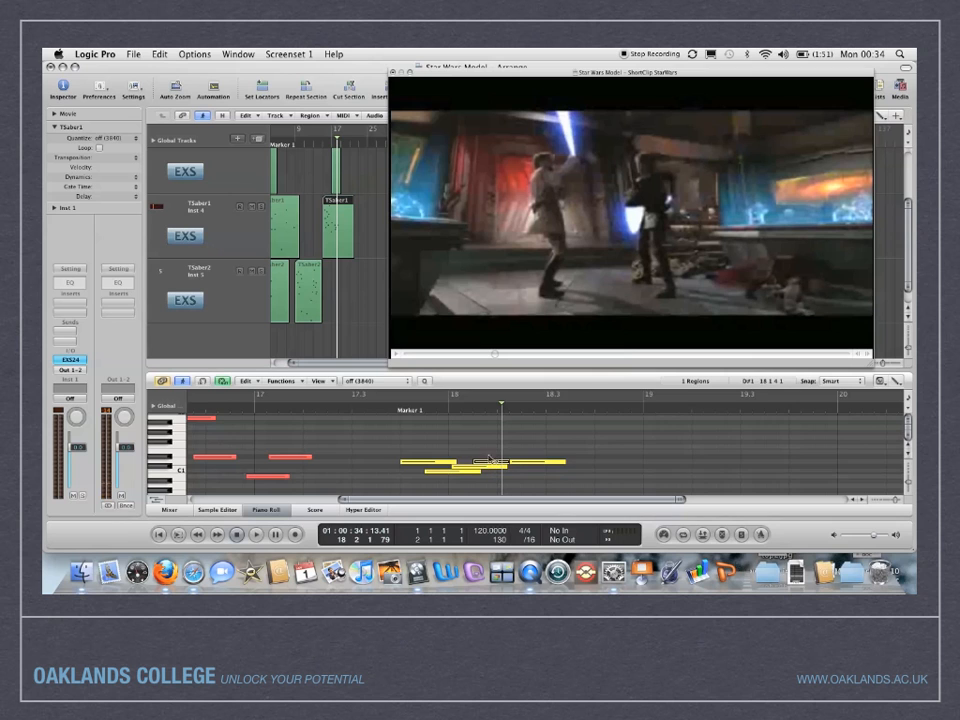
drag(502, 407, 622, 452)
click(590, 450)
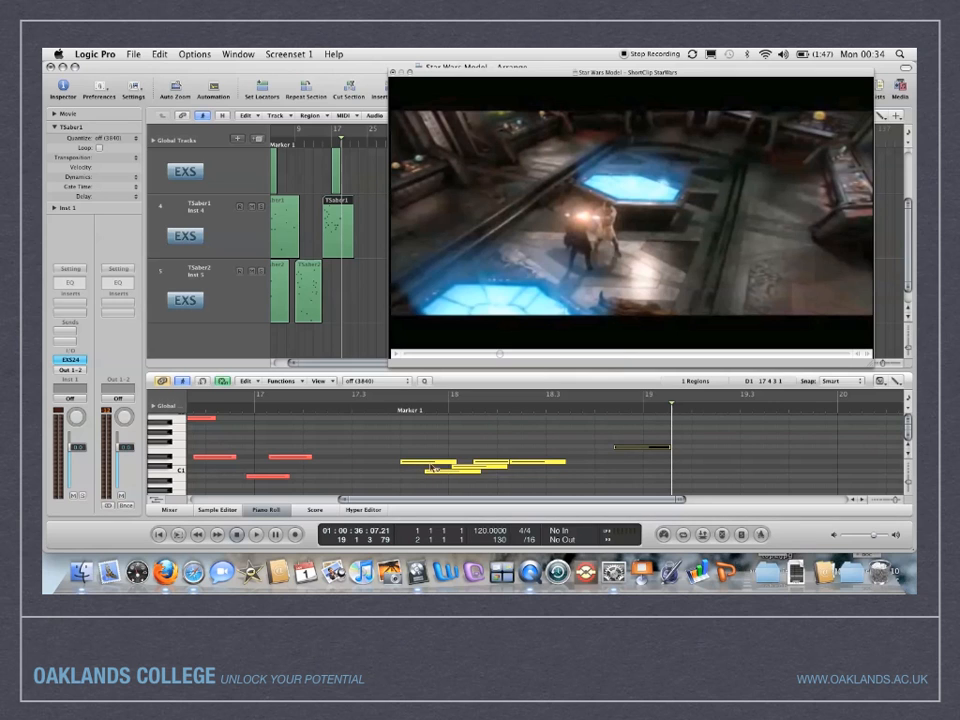
drag(413, 463, 414, 448)
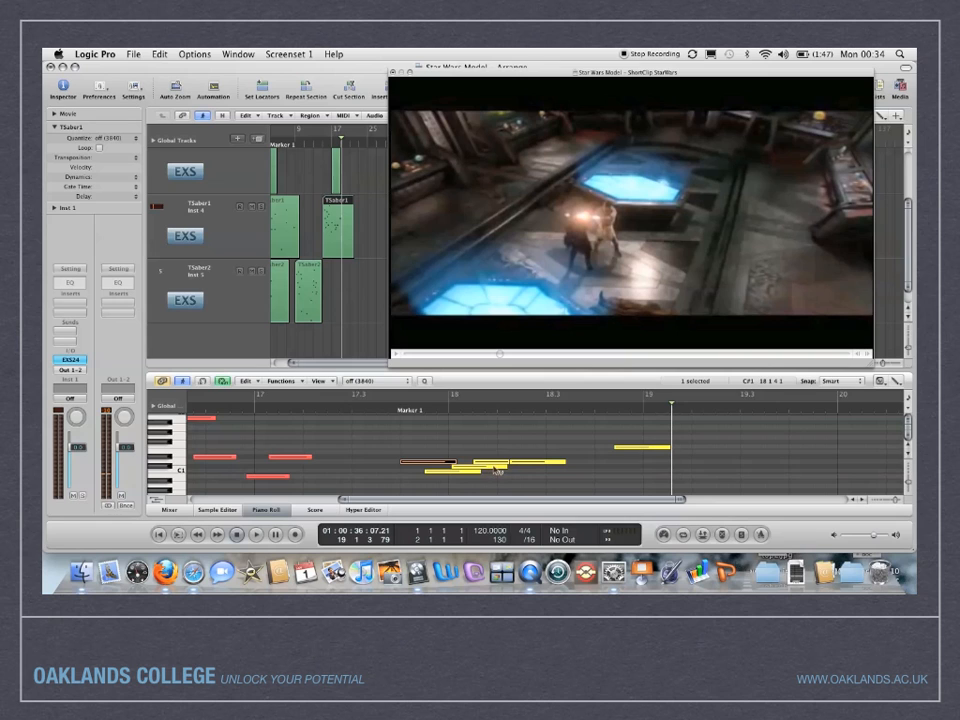